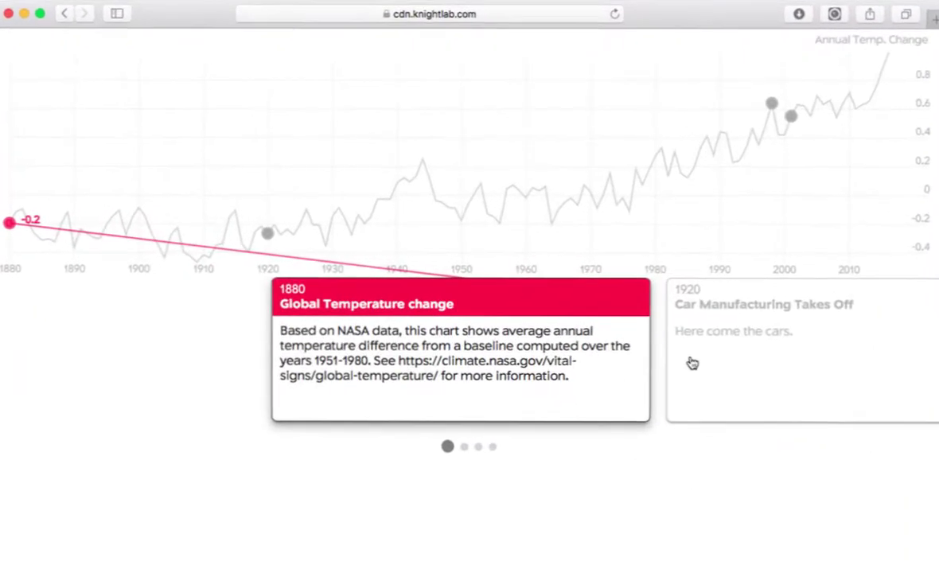
- Advance the temperature demo through the 1920, 1998 and 2001 'An upward trend' event cards
click(694, 362)
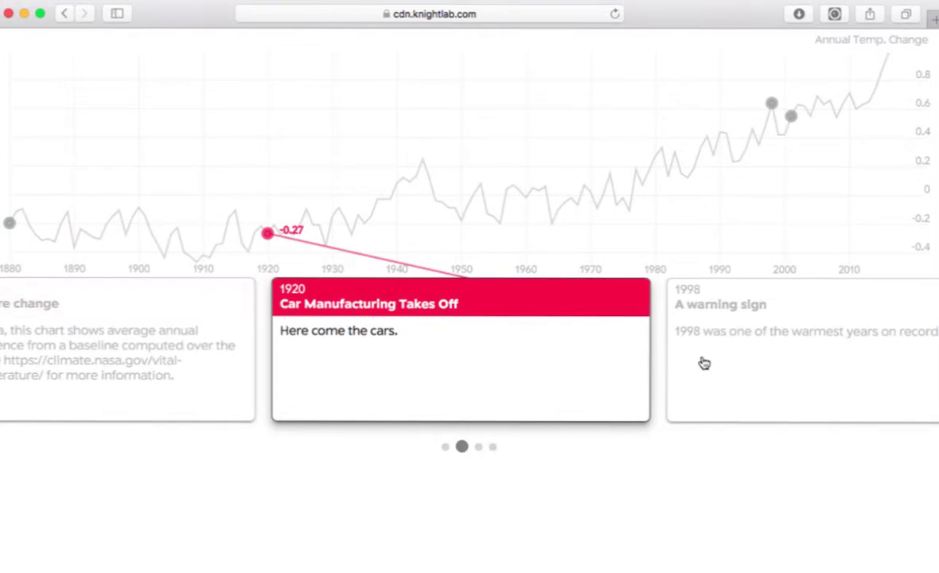
click(704, 363)
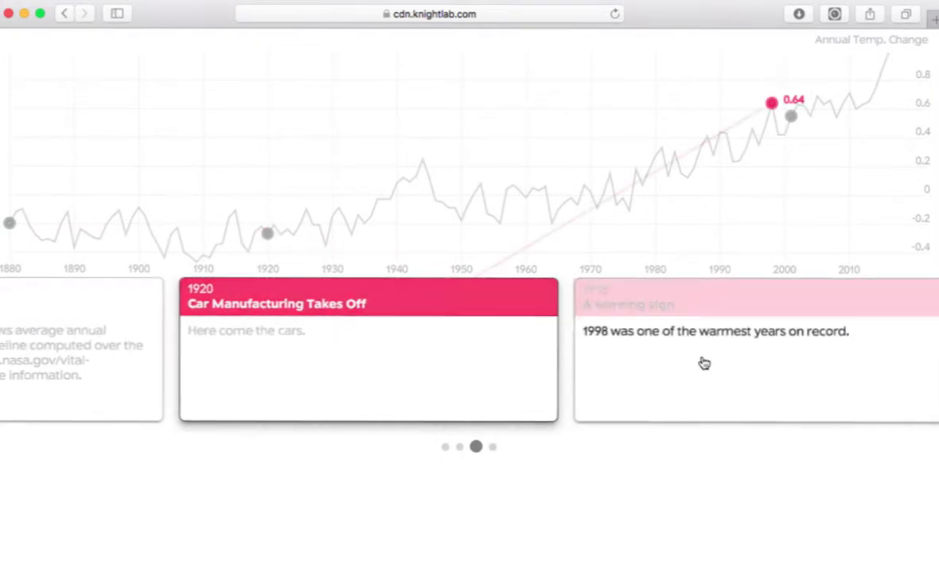
click(704, 363)
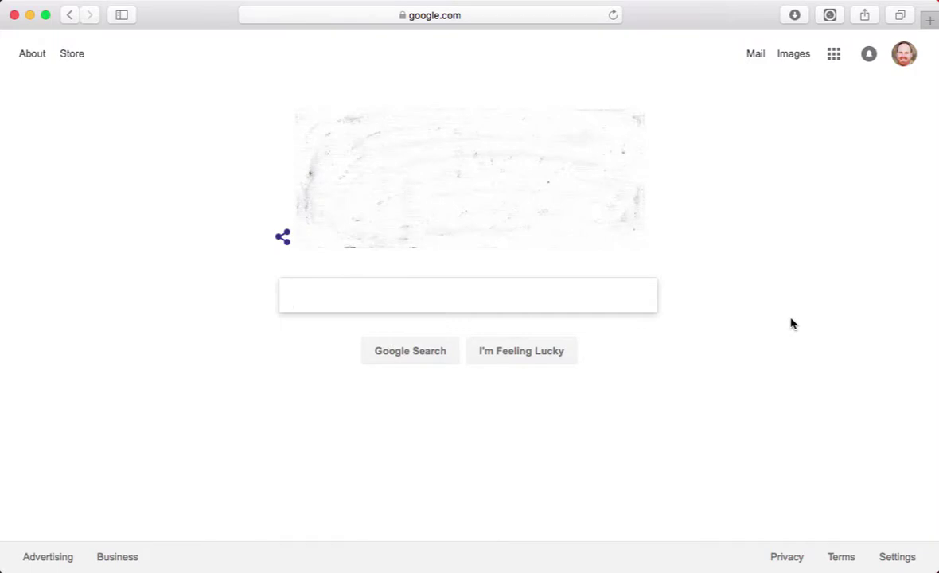
- Create a new Blank spreadsheet in Google Sheets from the Google apps grid
click(831, 63)
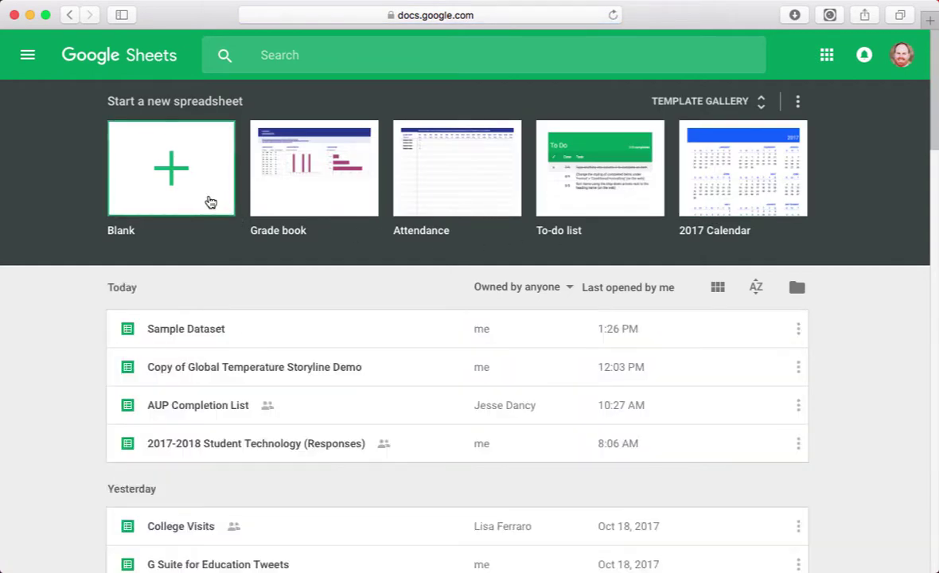
click(210, 202)
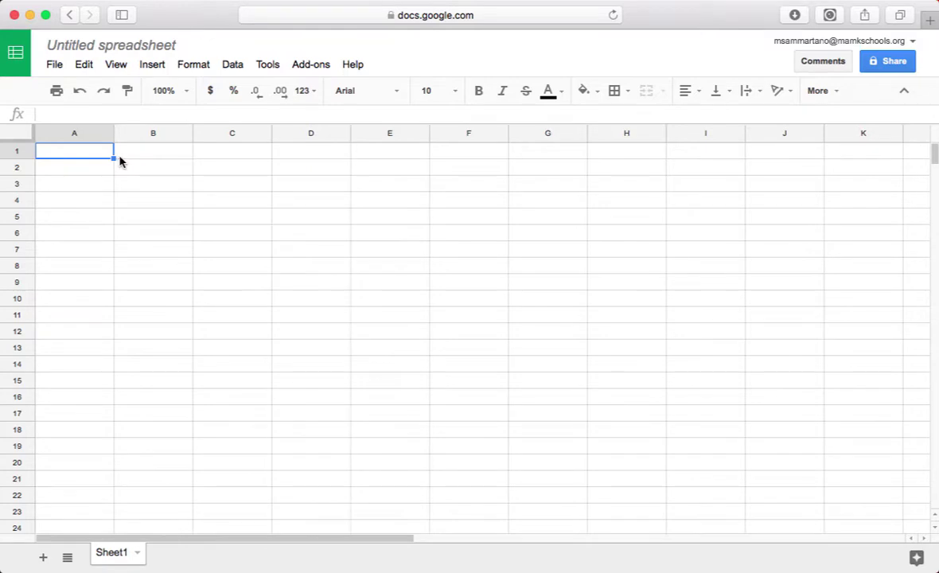
- Paste the YEAR and % WORLD POPULATION USING THE INTERNET table at A1 and widen column B
key(super+v)
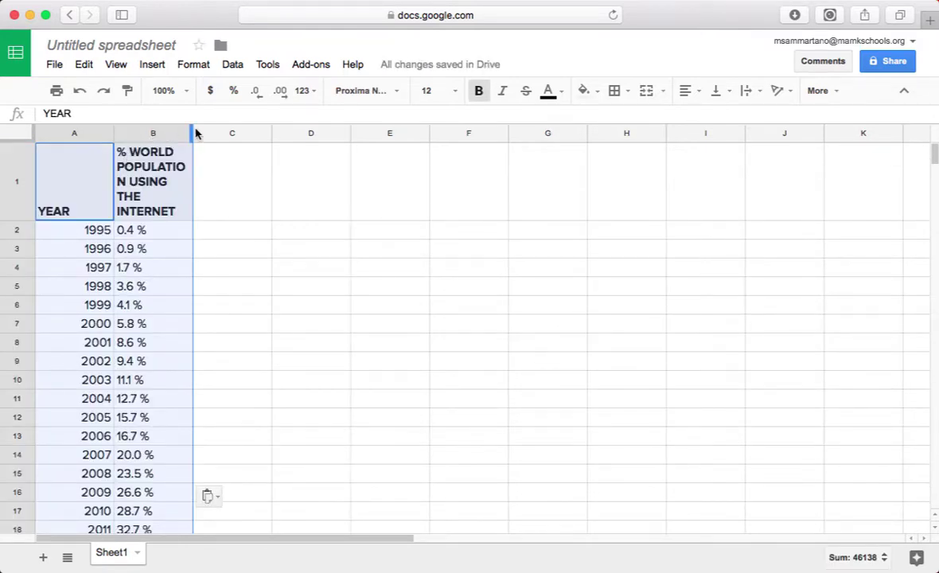
drag(193, 132, 281, 132)
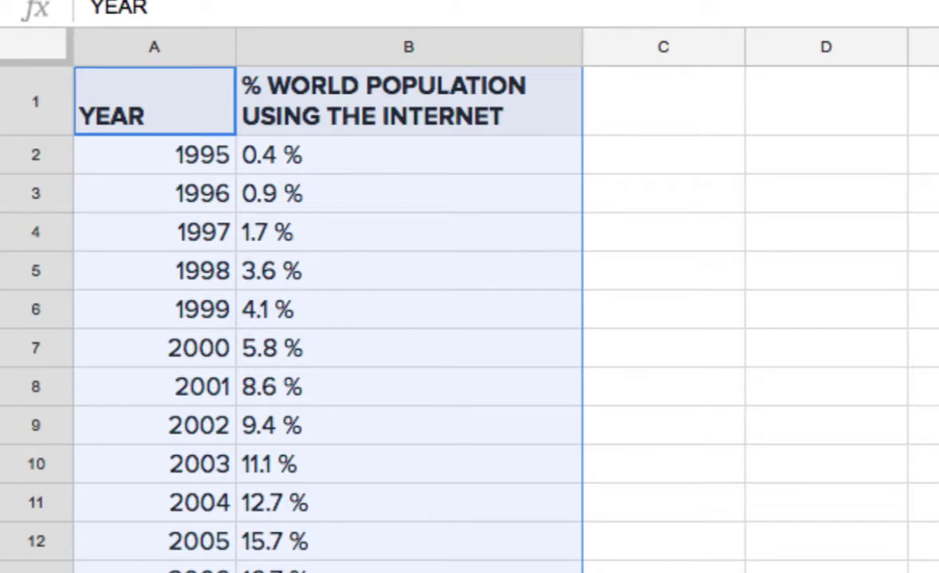
click(436, 509)
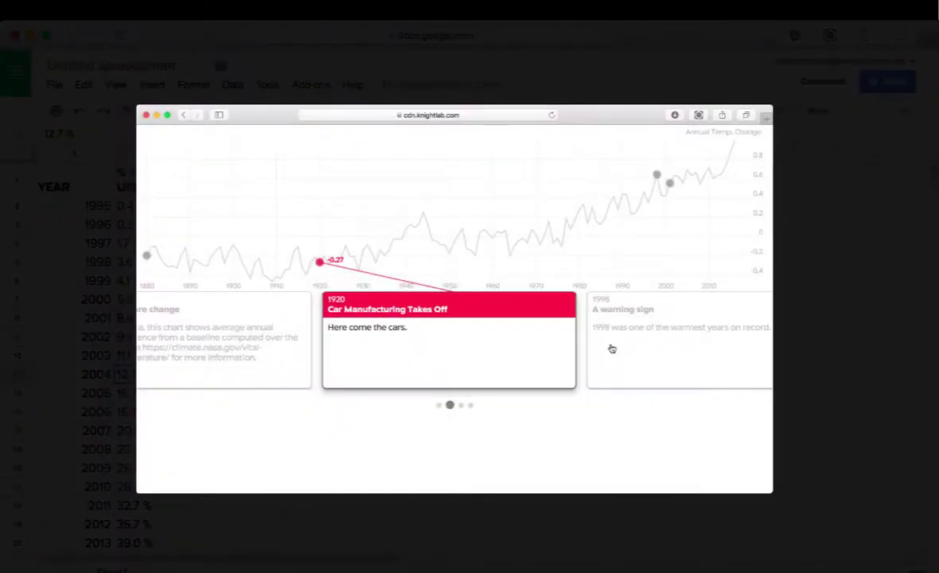
click(611, 348)
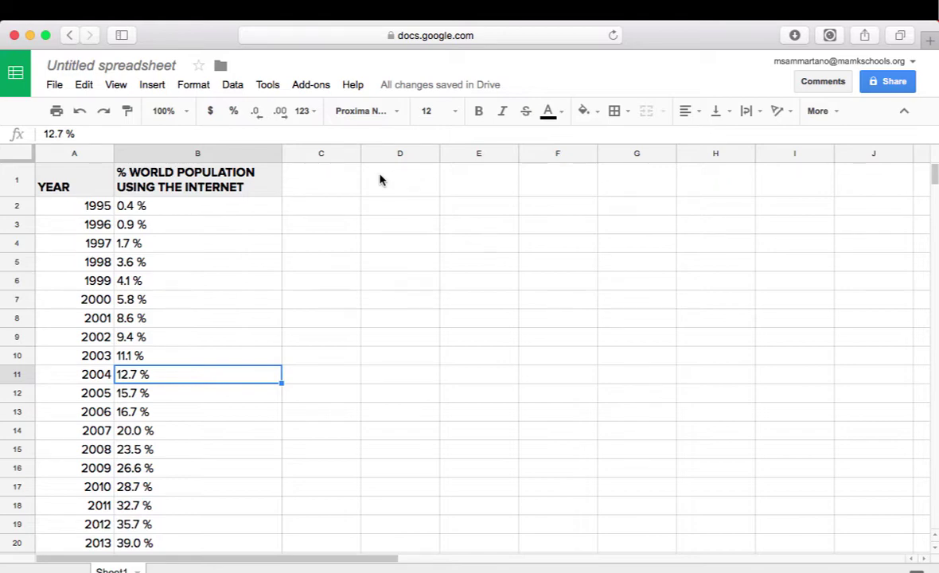
- Paste TITLE and TEXT entries for 1997, 1998, 2004 and 2006 into columns C and D
click(314, 186)
shift+click(380, 180)
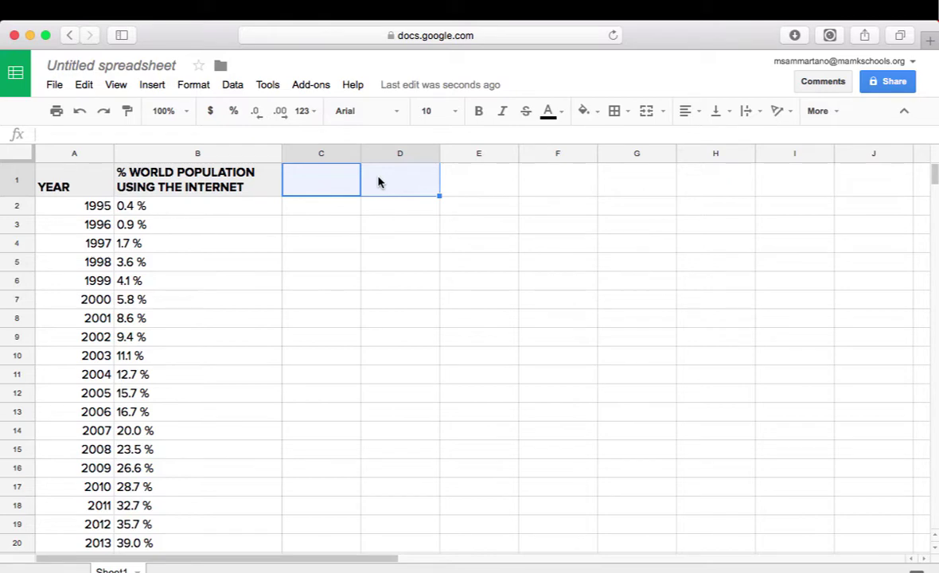
key(super+v)
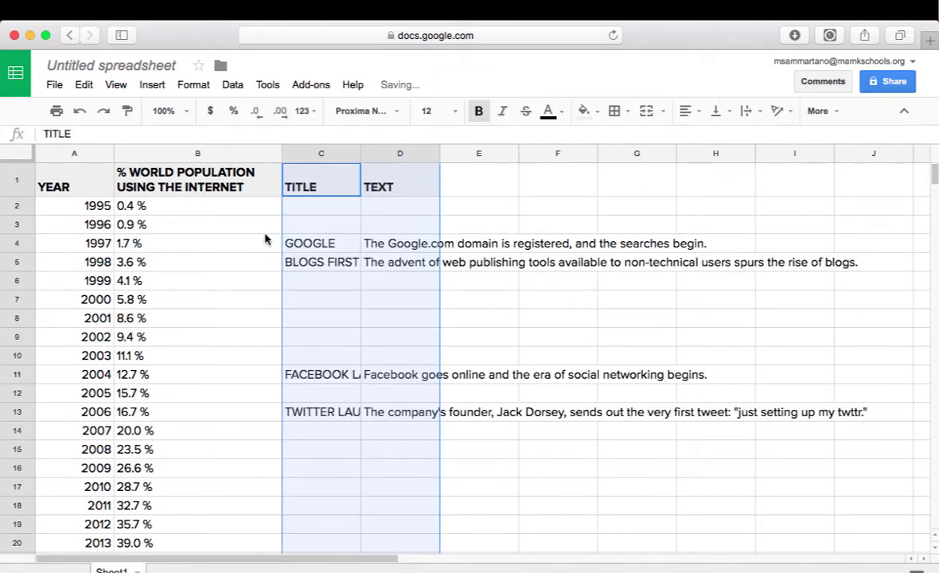
click(265, 232)
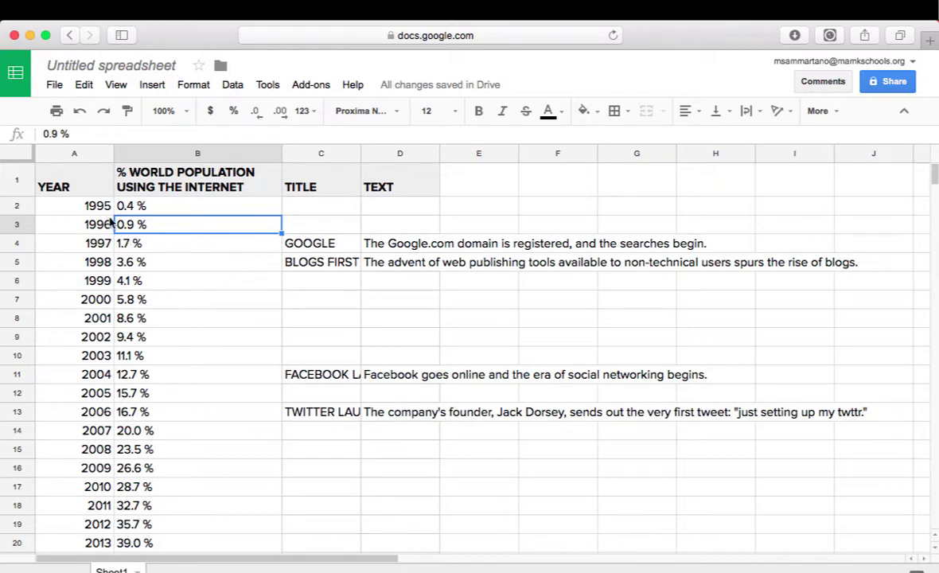
- Publish the entire spreadsheet as a web page via File > Publish to the web
click(54, 85)
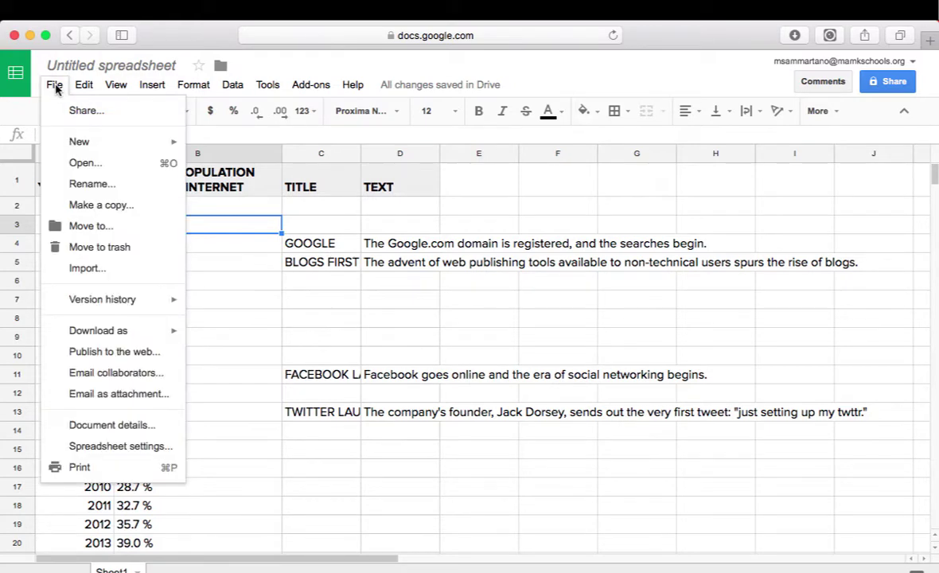
click(104, 352)
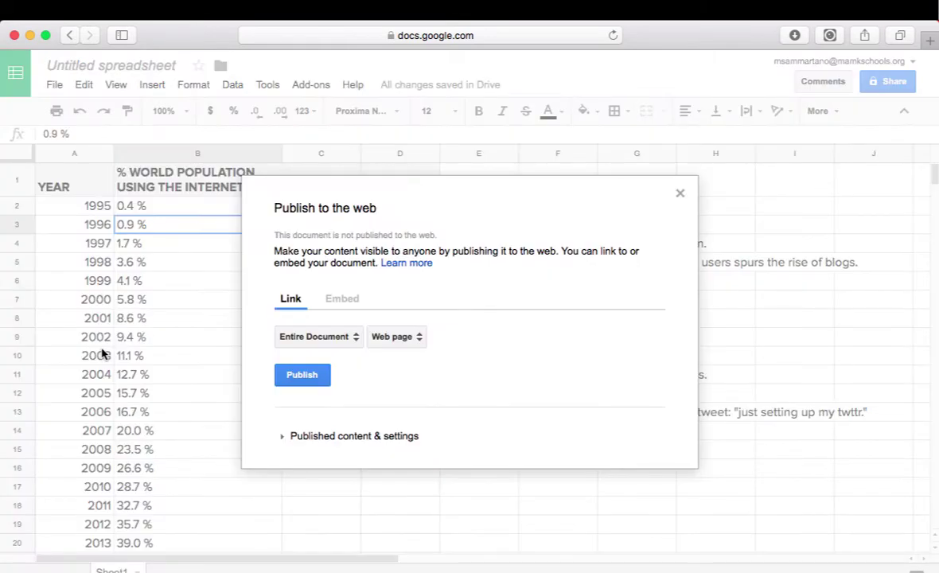
click(323, 385)
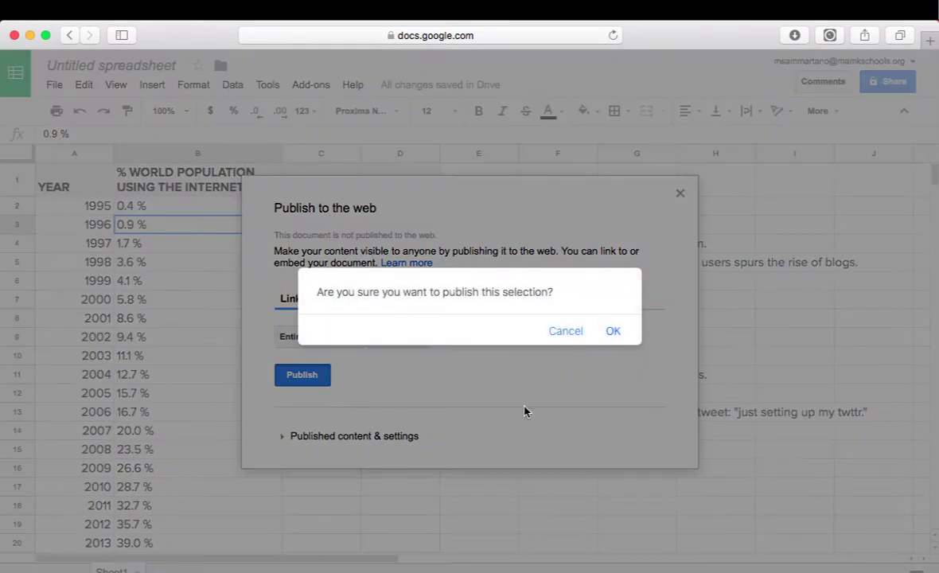
click(617, 334)
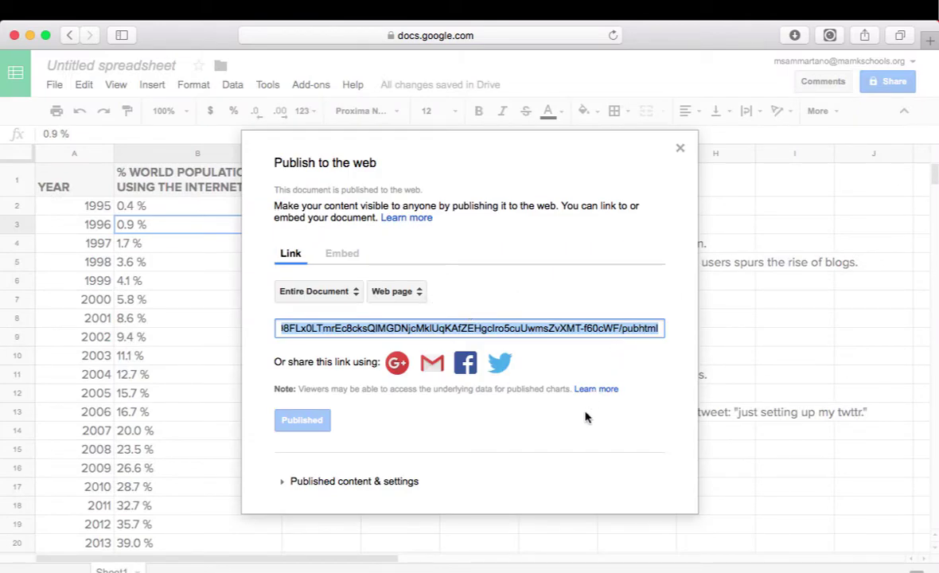
click(680, 148)
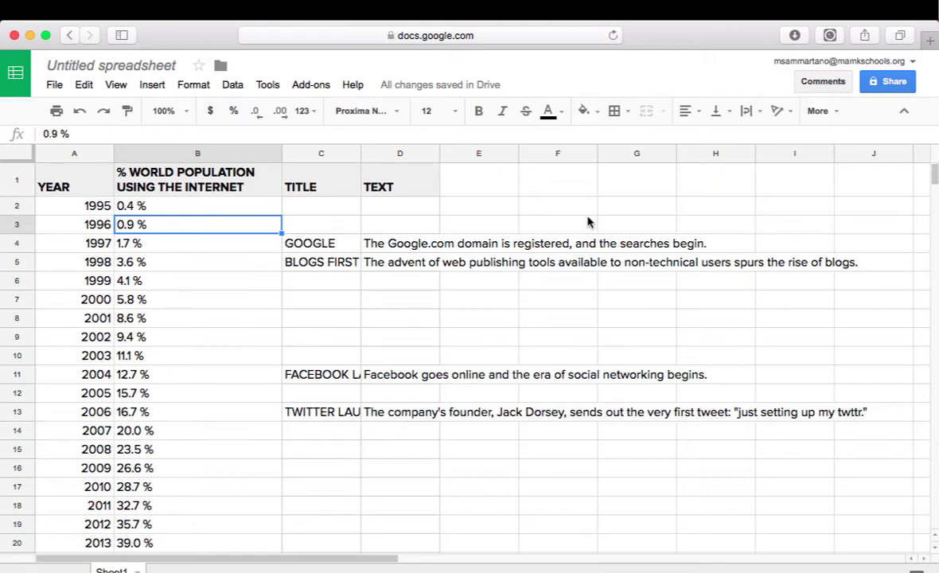
- In a new tab, search 'northwestern knight lab' and open Knight Lab's Projects page to its Beta section
key(super+t)
text(no)
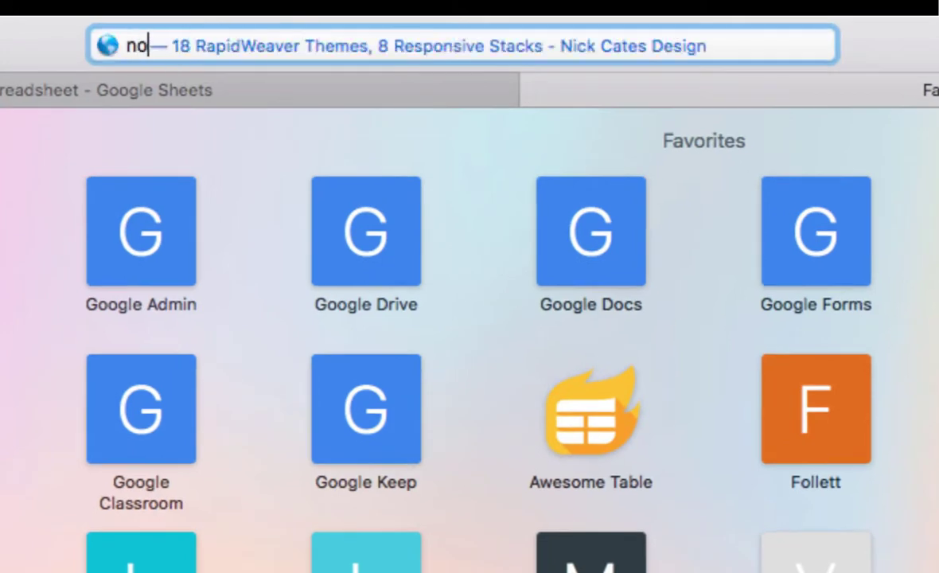
text(rthwestern k)
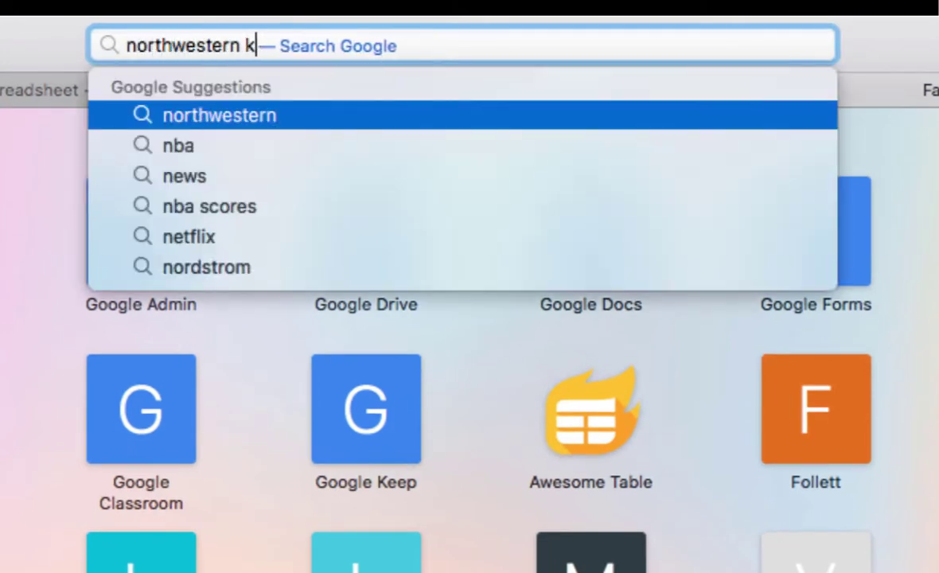
text(night lab)
key(Return)
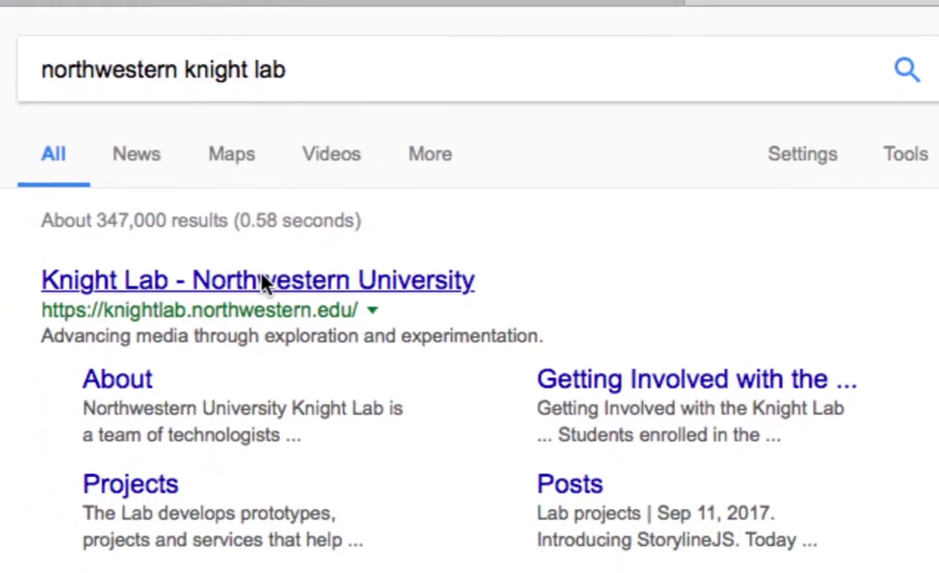
click(262, 282)
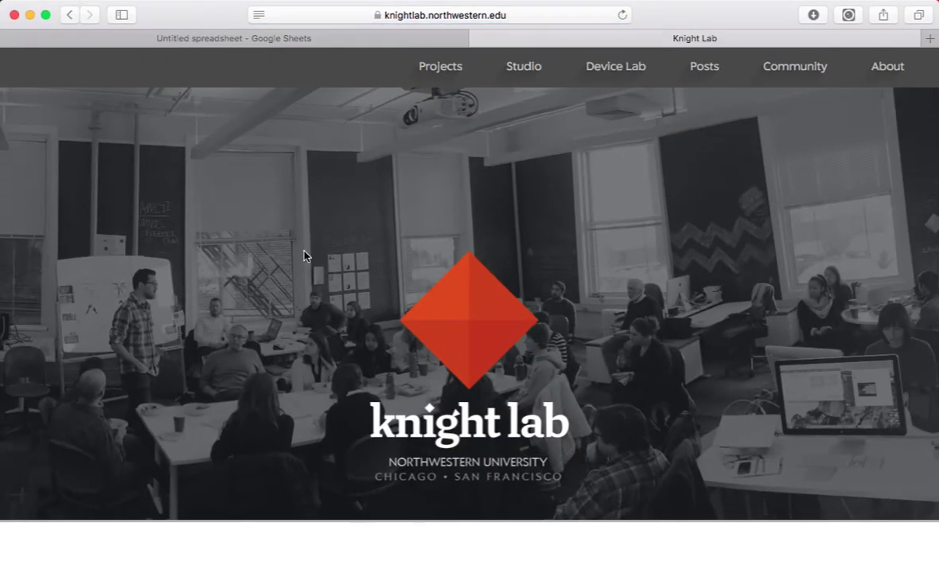
click(425, 68)
scroll(435, 318, down, 10)
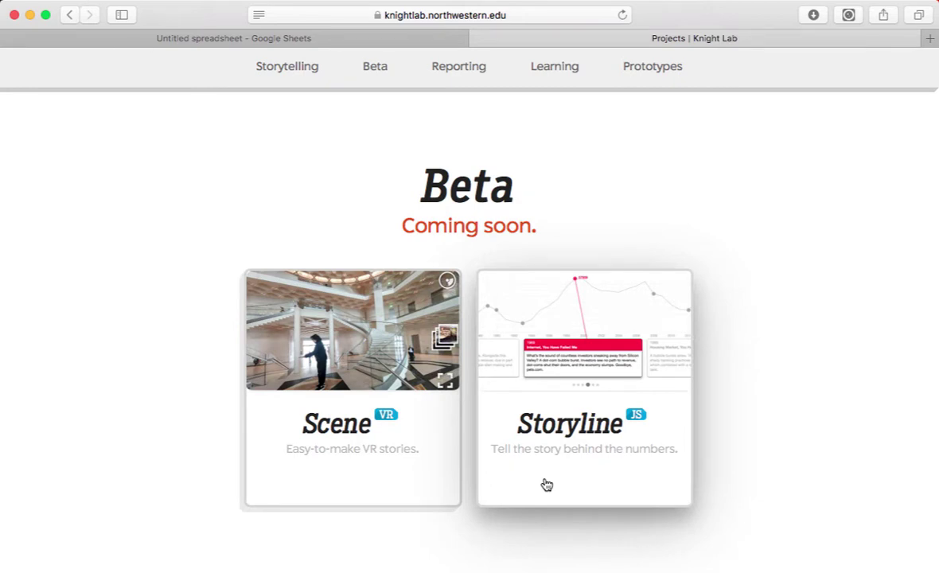
- Open the StorylineJS site's Make a Storyline guide down to the Configure your Storyline box
click(567, 426)
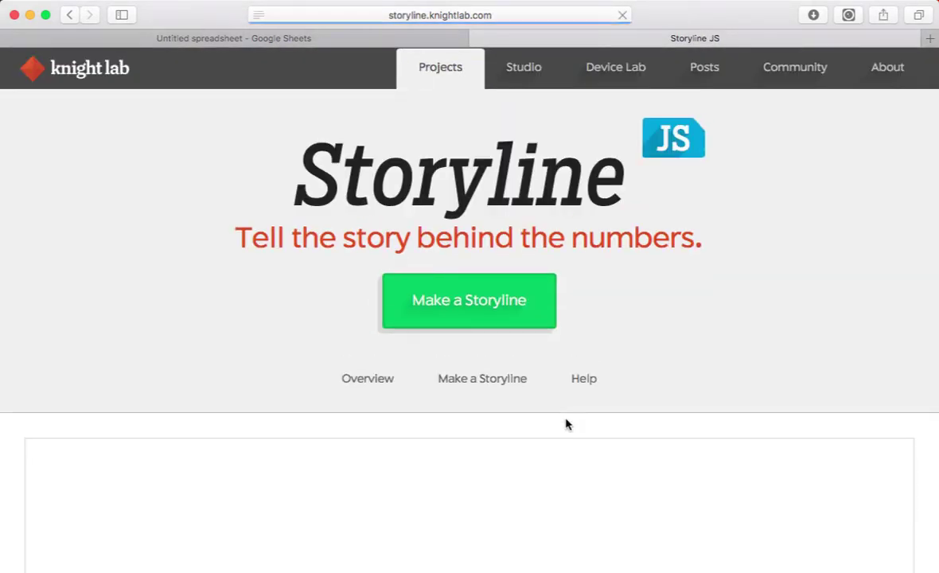
click(537, 305)
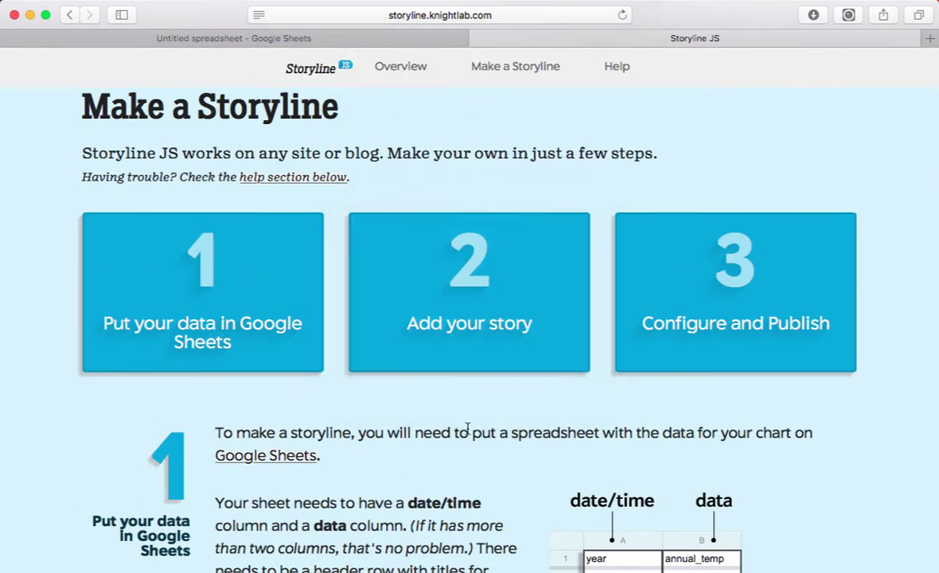
scroll(468, 426, down, 5)
scroll(468, 433, down, 15)
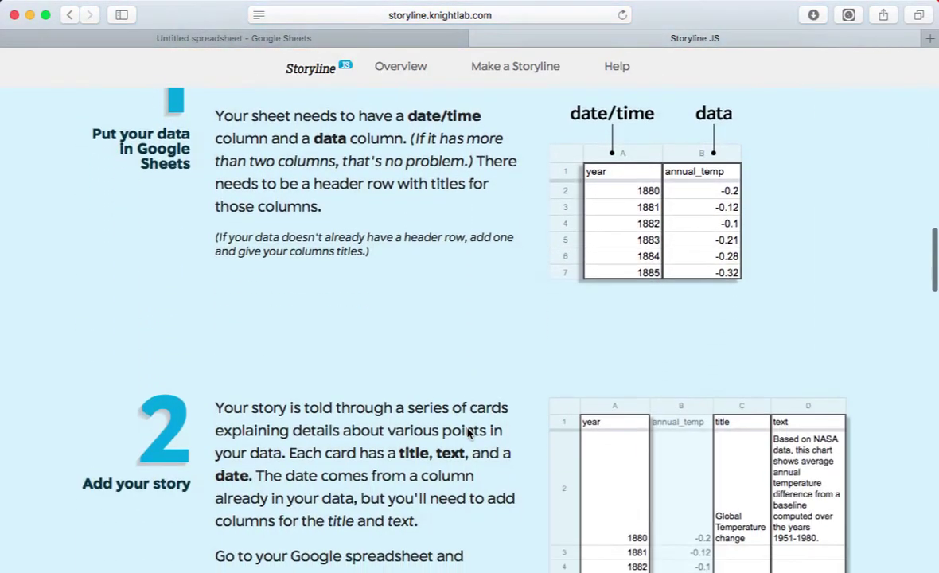
scroll(468, 434, down, 10)
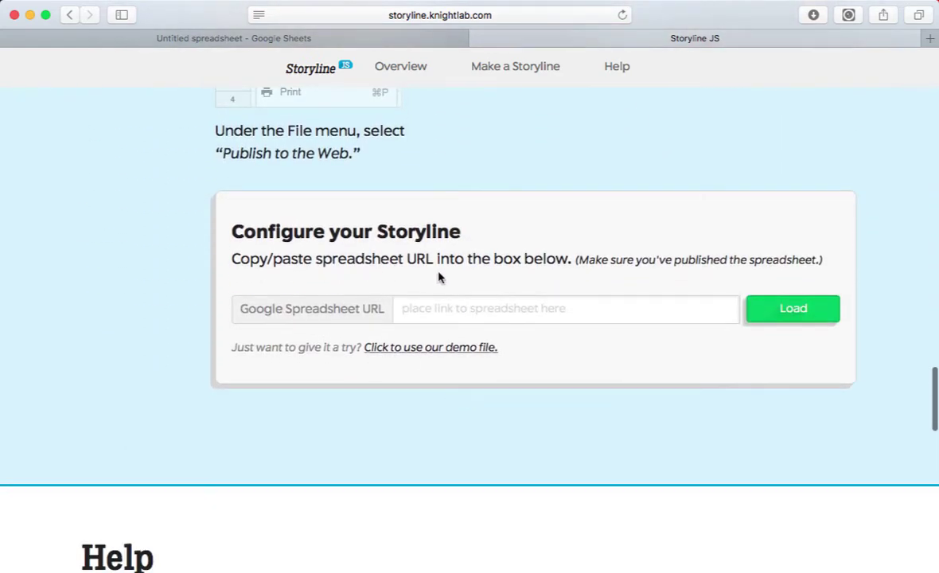
- Copy the spreadsheet's web address from the Sheets tab
click(288, 40)
click(446, 16)
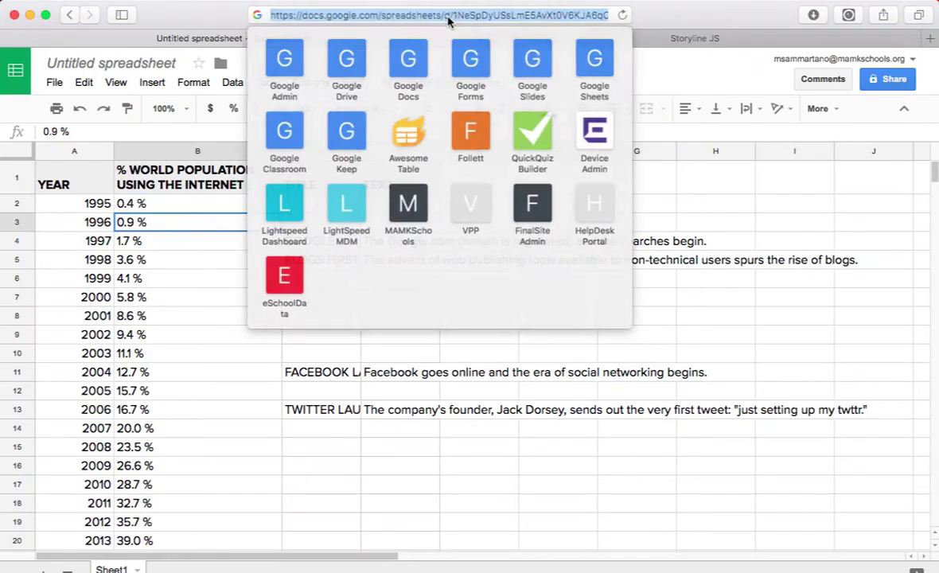
right_click(448, 19)
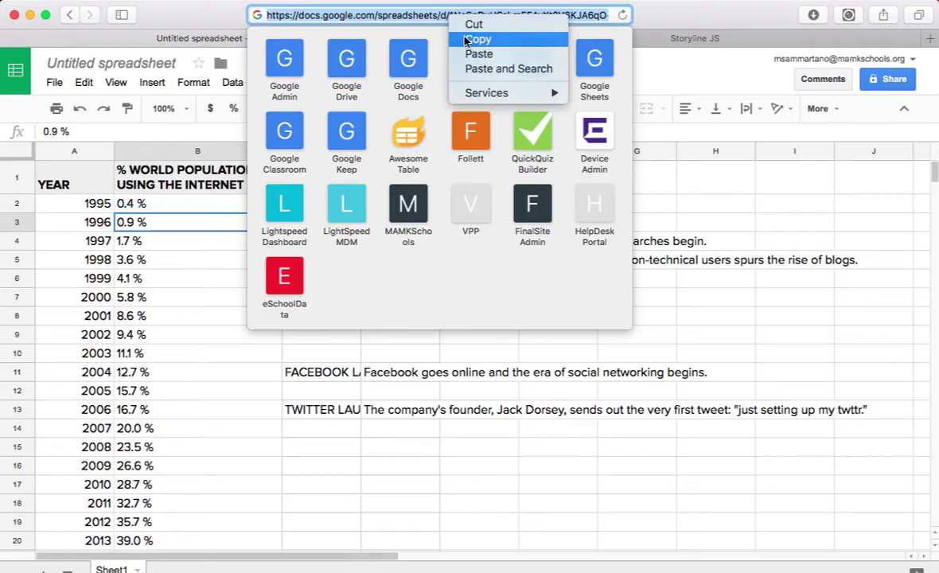
click(467, 40)
- Paste the address into the Google Spreadsheet URL field and load it
click(694, 39)
click(517, 308)
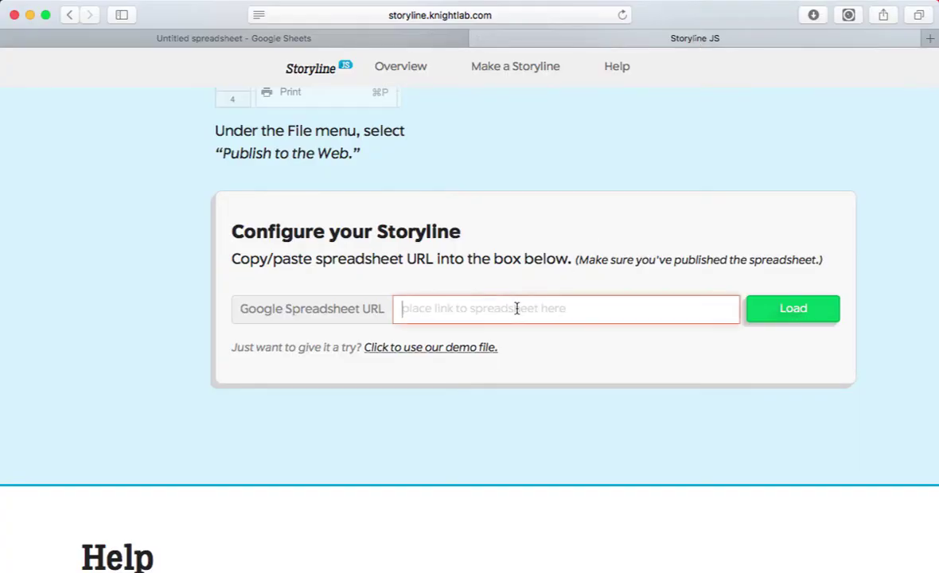
right_click(516, 308)
click(538, 343)
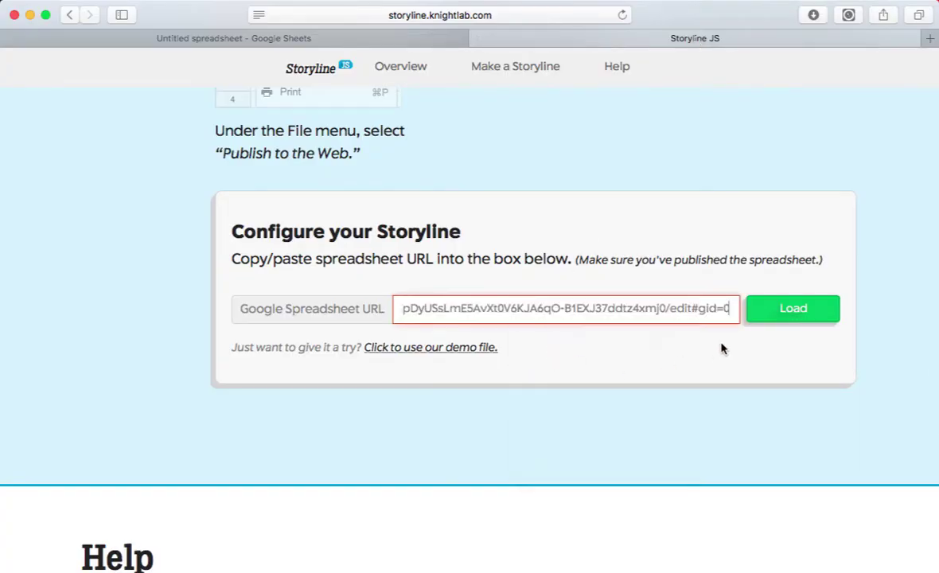
click(788, 309)
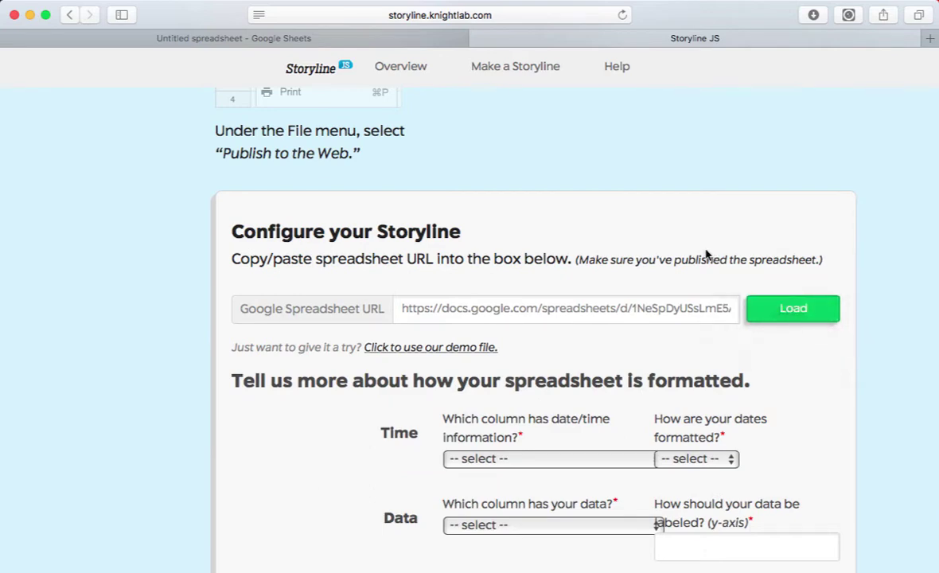
scroll(705, 253, down, 8)
scroll(705, 252, up, 1)
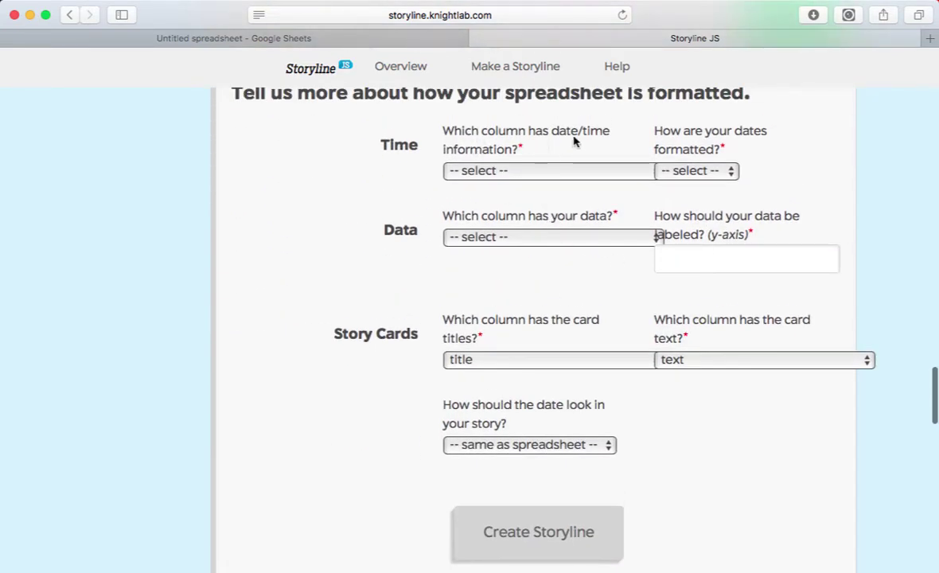
- Set 'year' as the date/time column with dates formatted like 2017
click(362, 44)
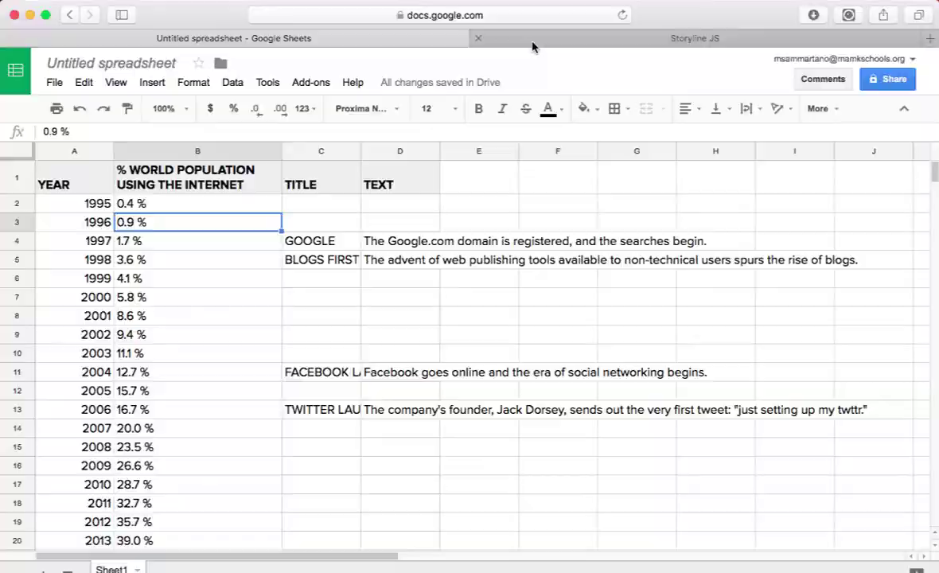
click(493, 42)
click(487, 170)
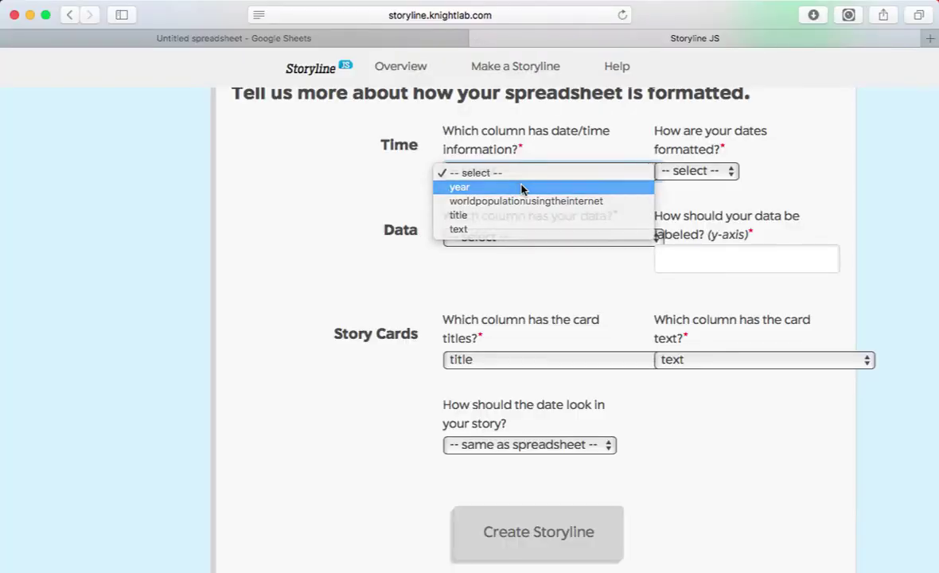
click(522, 188)
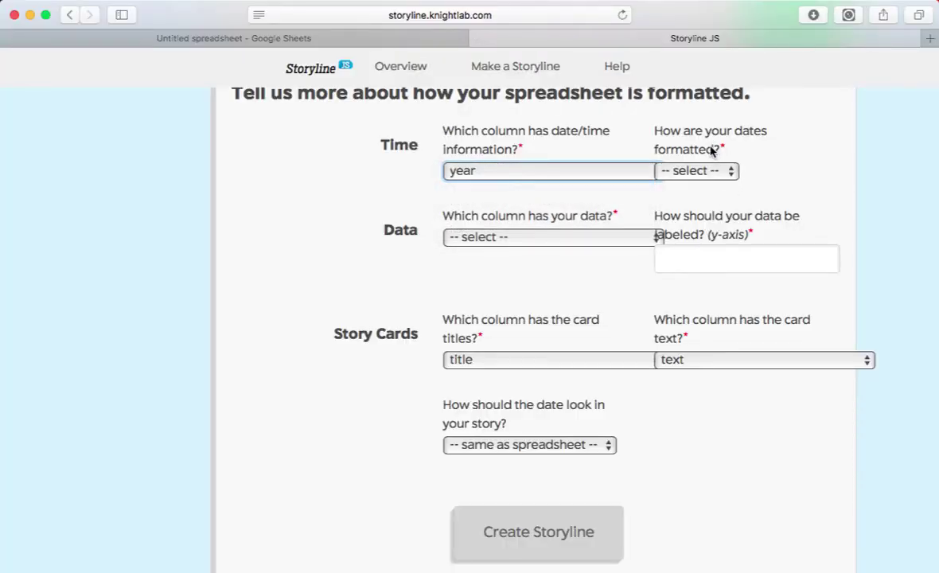
click(417, 40)
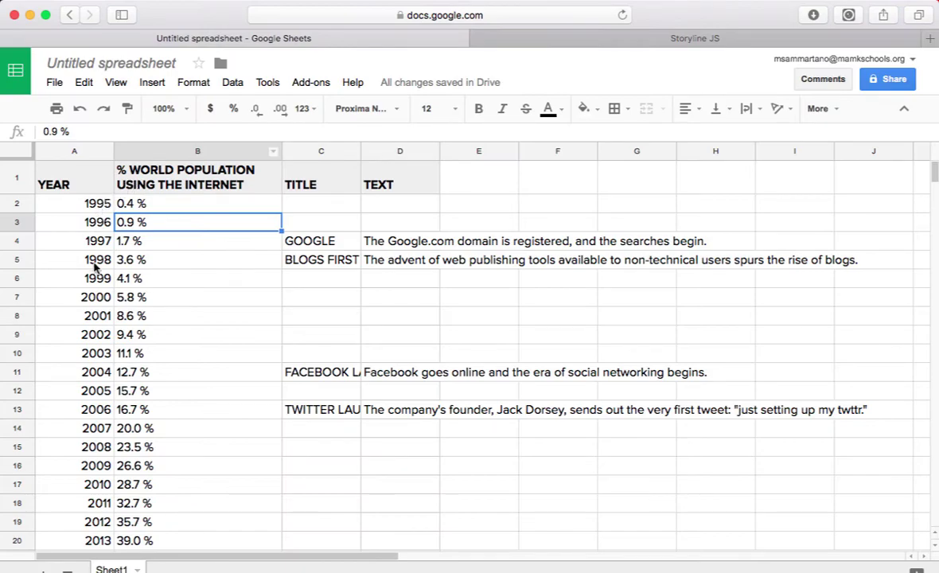
click(515, 39)
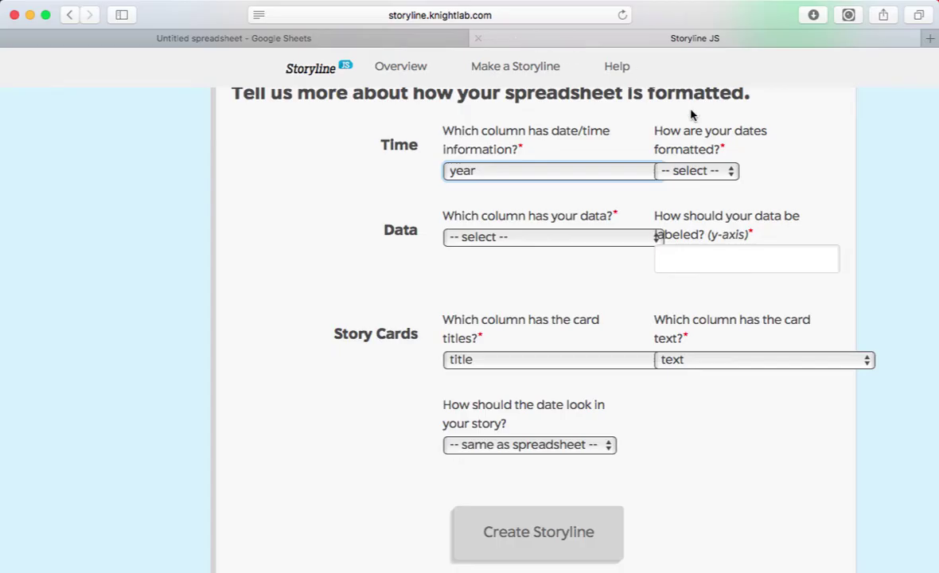
click(705, 173)
click(707, 186)
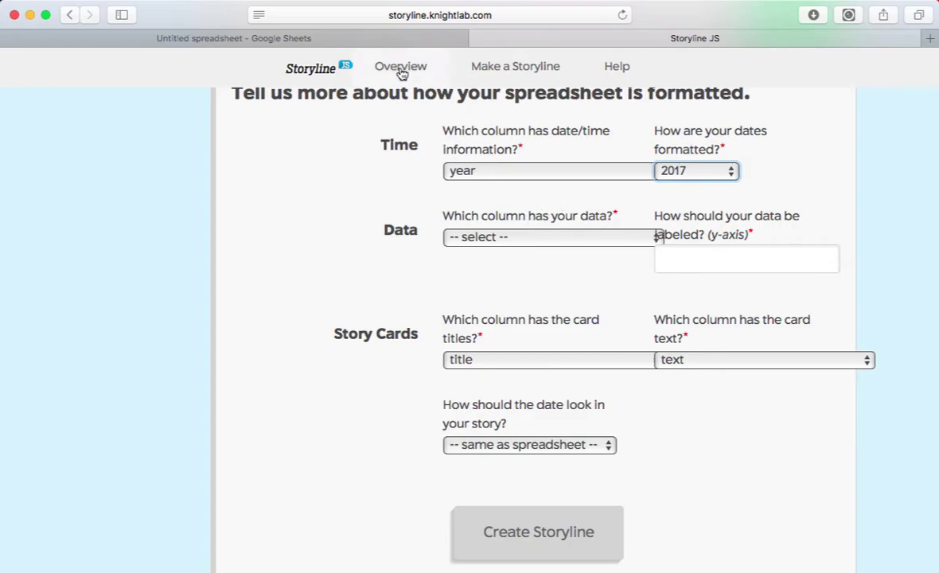
- Choose the internet usage percentage column as the storyline's data
click(399, 40)
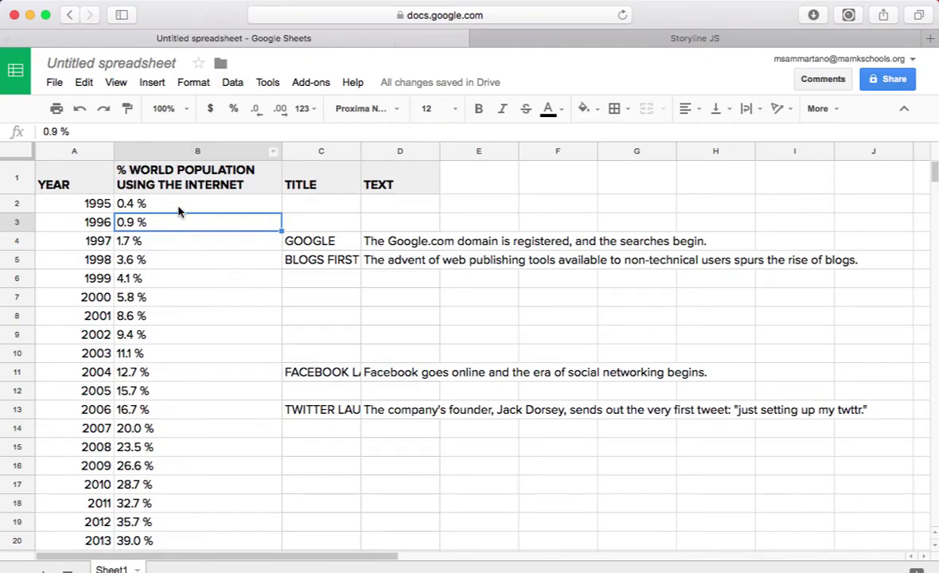
click(608, 41)
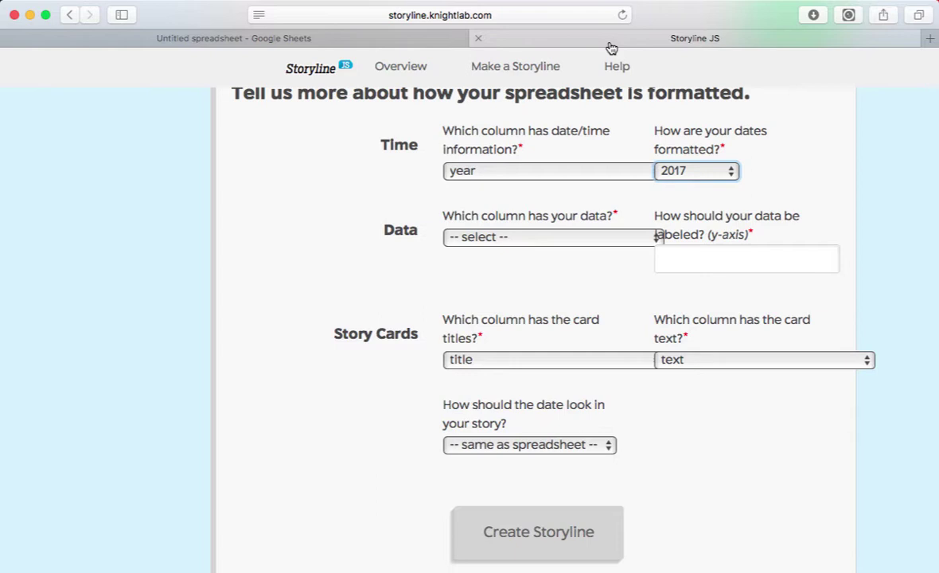
click(581, 235)
click(568, 267)
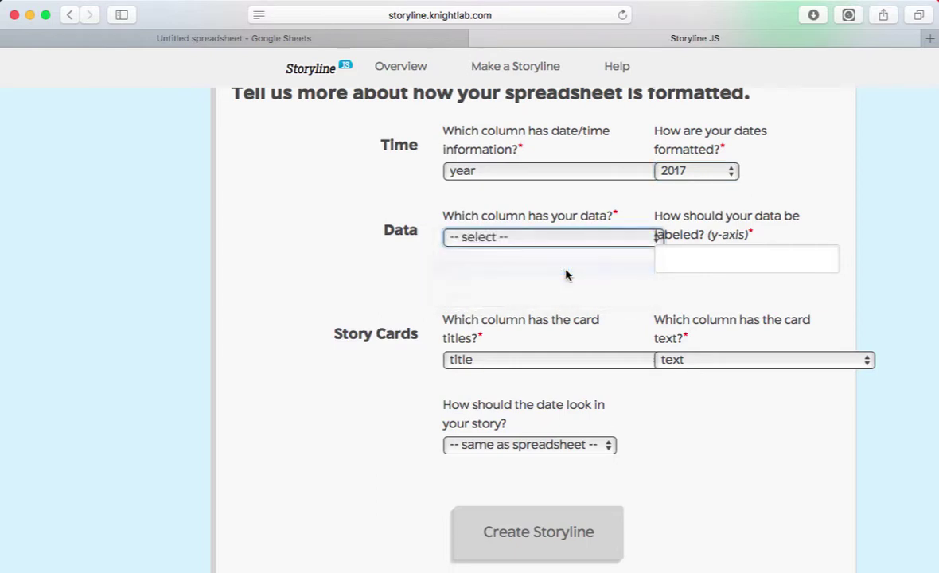
- Replace the y-axis label with '% of the World Population Using the Internet'
double_click(713, 259)
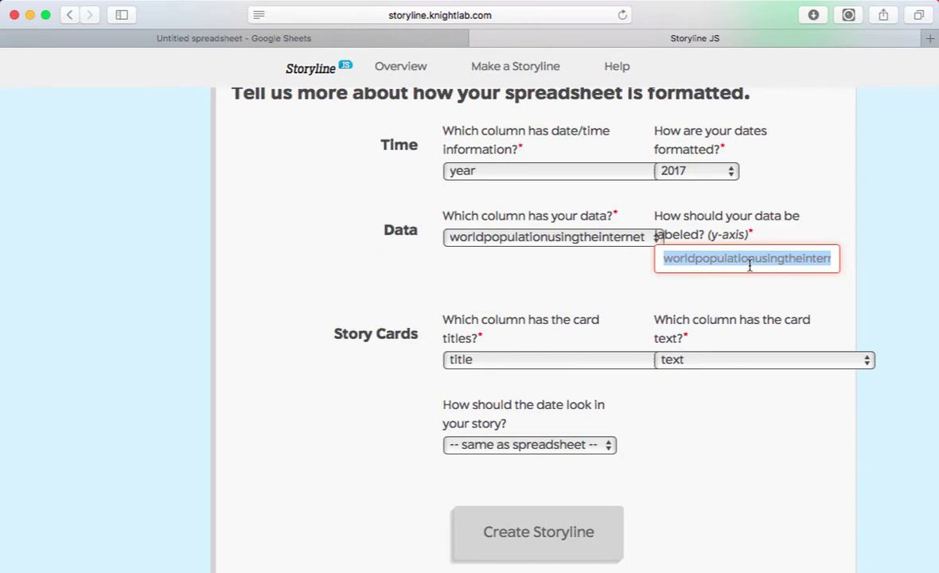
text(% of the World Popula)
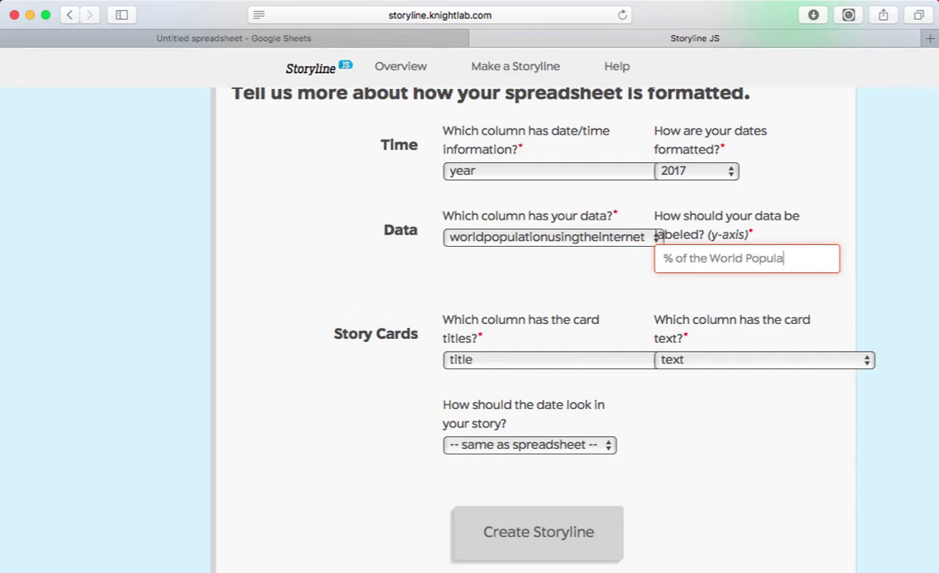
text(tion Using the)
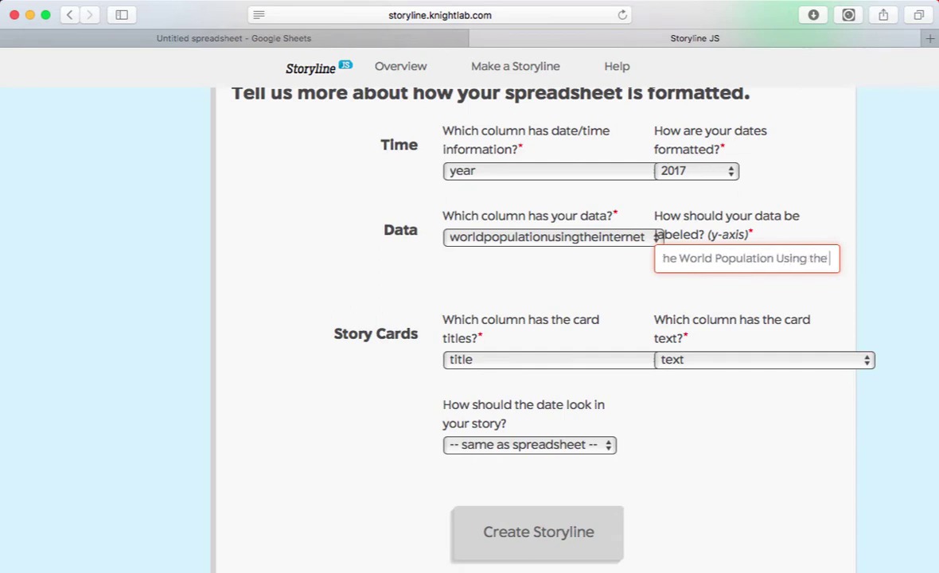
text( Internet)
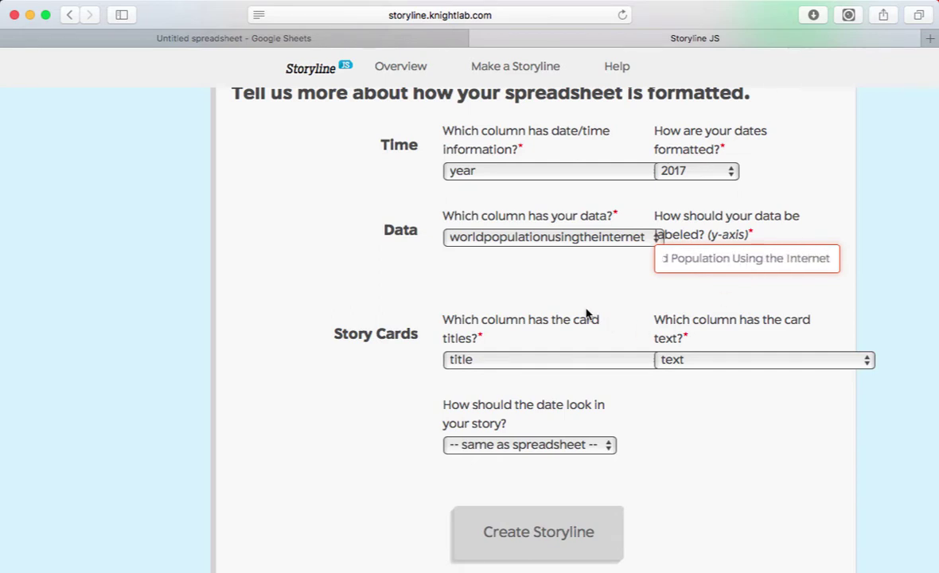
key(Tab)
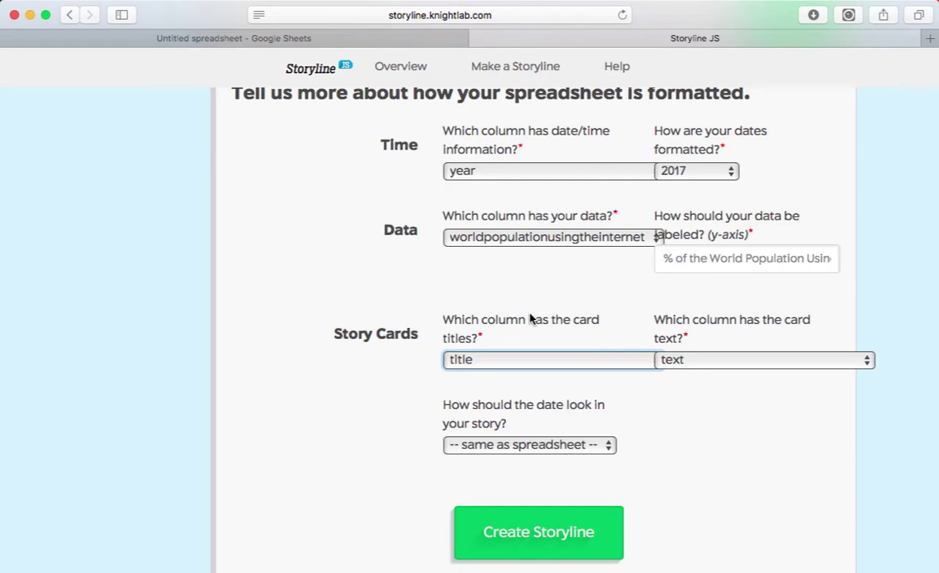
- Check the spreadsheet columns, then keep 'title' for card titles and 'text' for card text
click(359, 45)
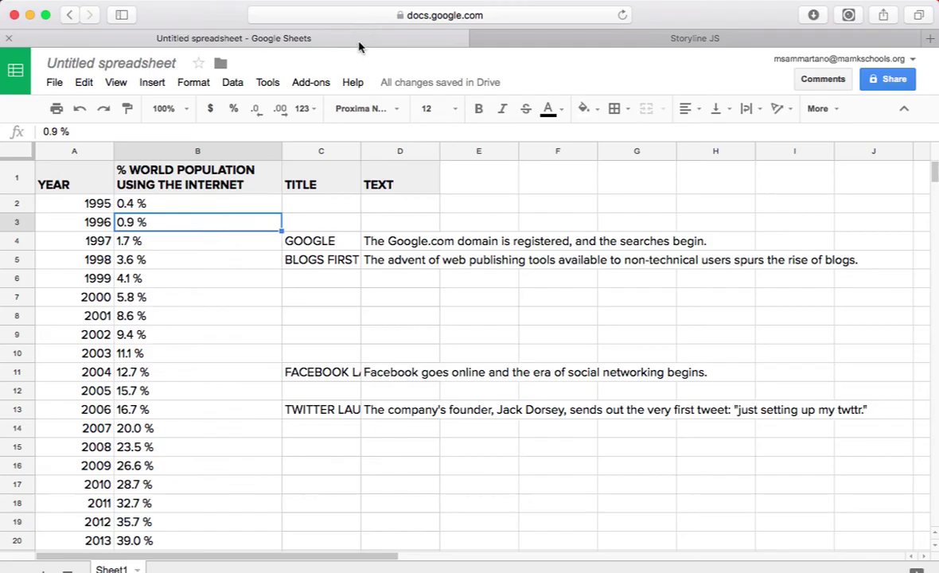
click(494, 43)
click(480, 362)
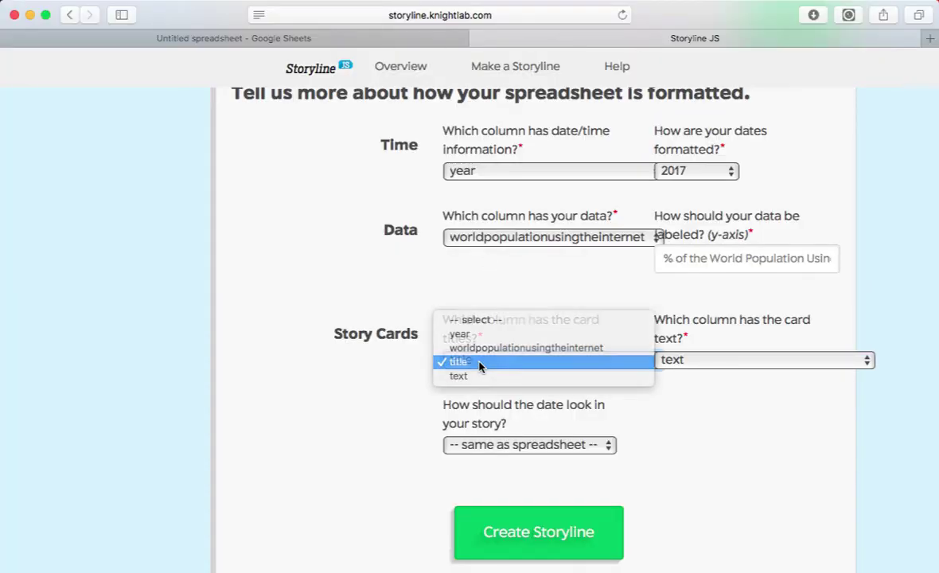
click(480, 363)
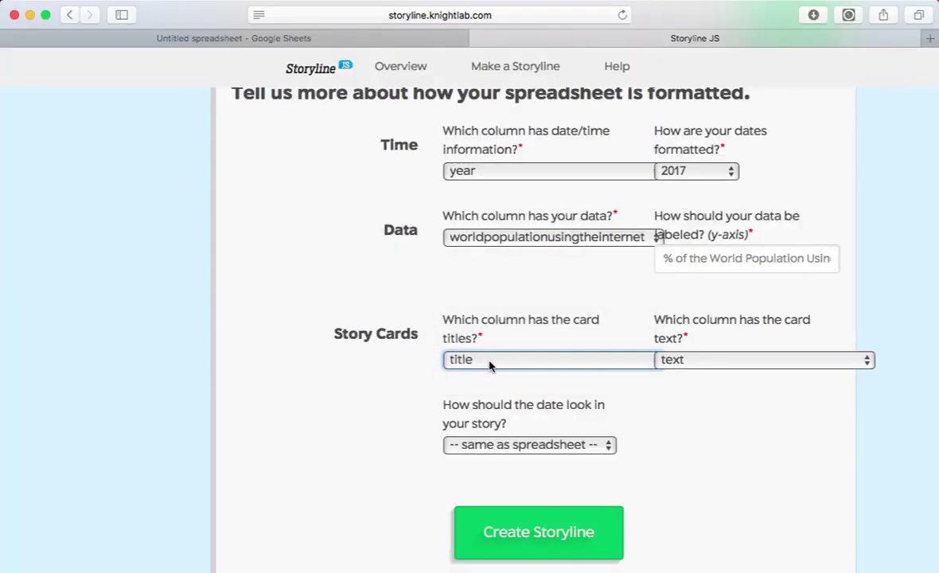
click(722, 359)
click(721, 359)
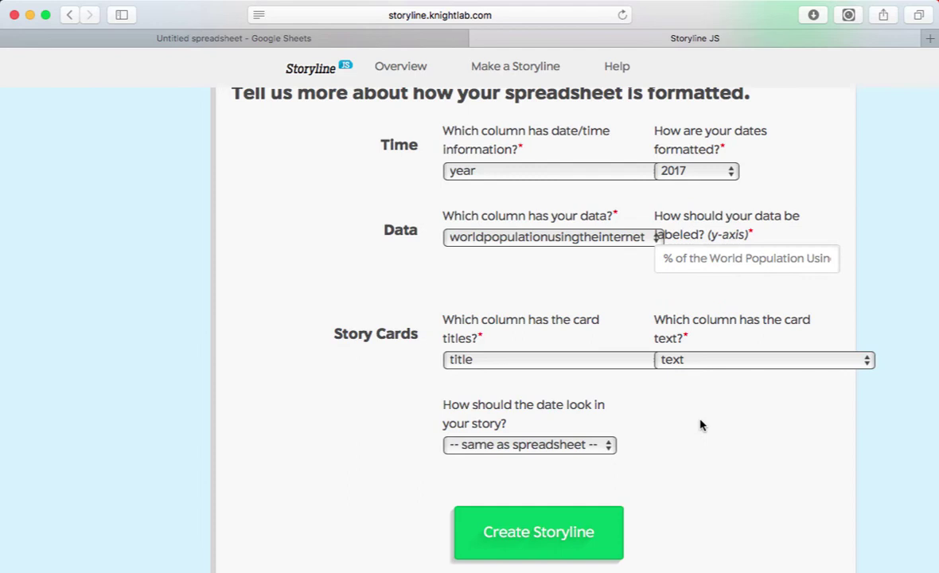
- Create the storyline and select its share link
scroll(700, 426, down, 3)
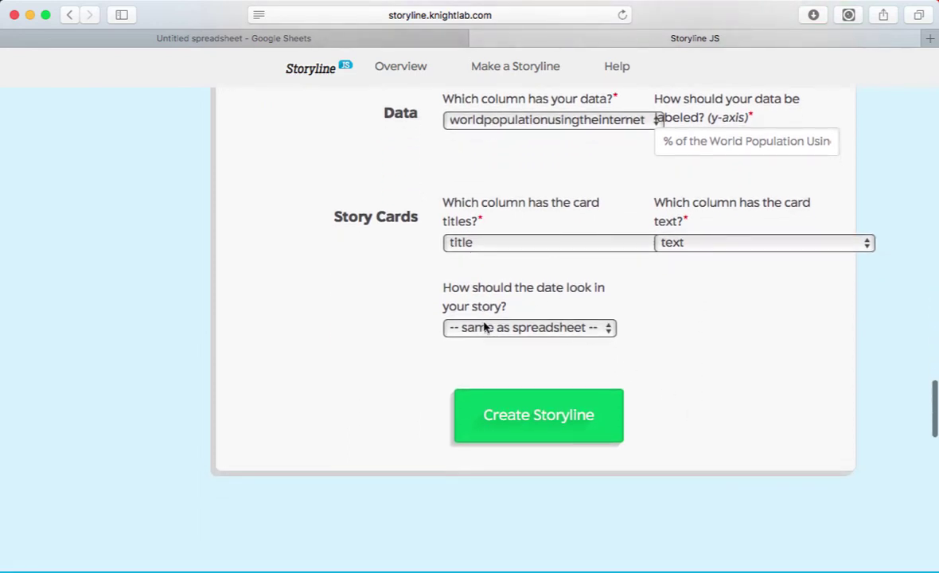
click(598, 433)
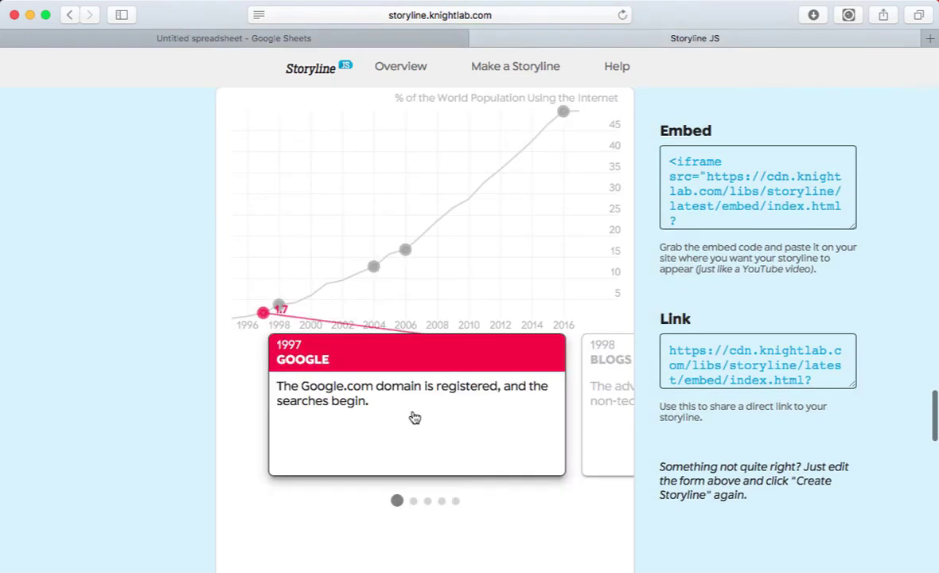
click(704, 366)
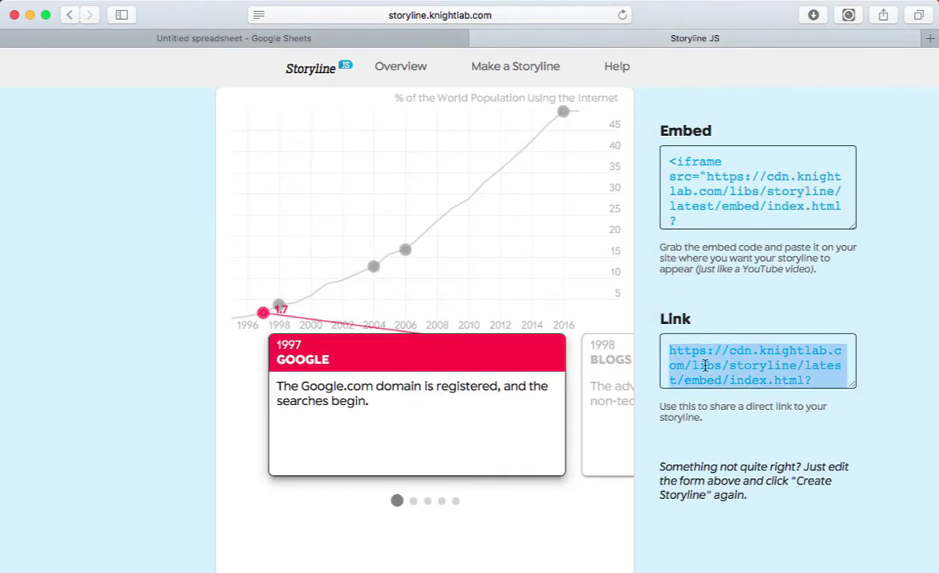
- Open the copied storyline link in a new browser tab
key(super+t)
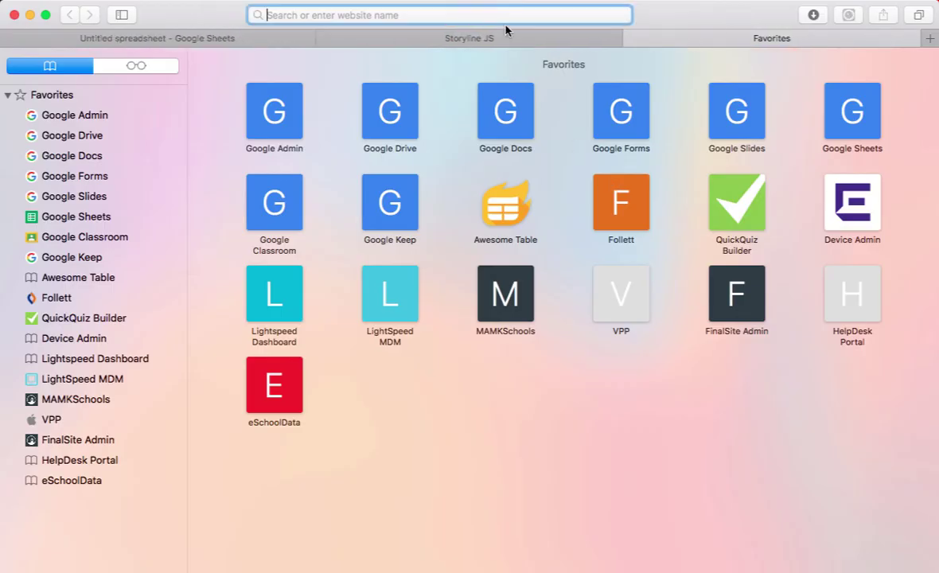
key(super+v)
key(Return)
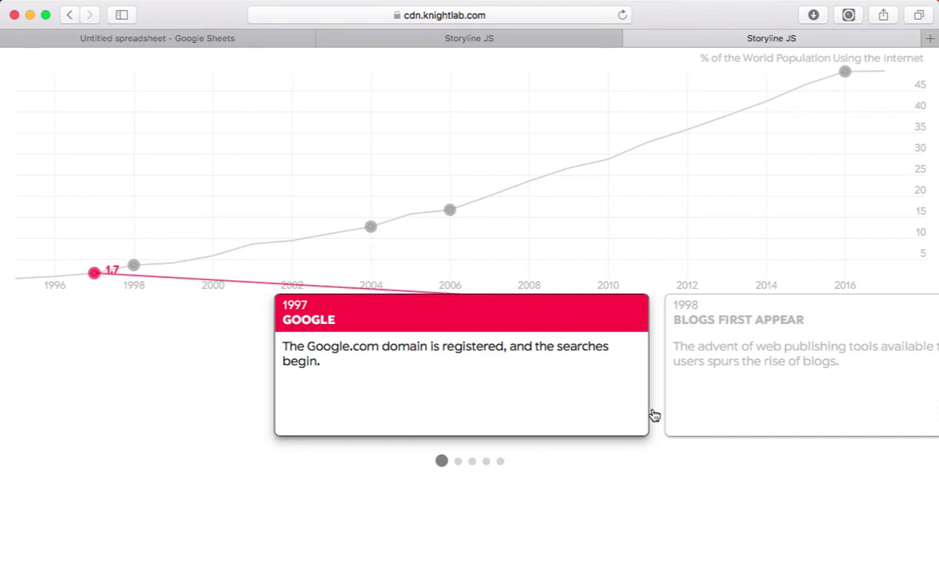
- Step through the 1998 Blogs, 2004 Facebook, 2006 Twitter and 2016 Mobile Rules cards
click(684, 410)
click(684, 410)
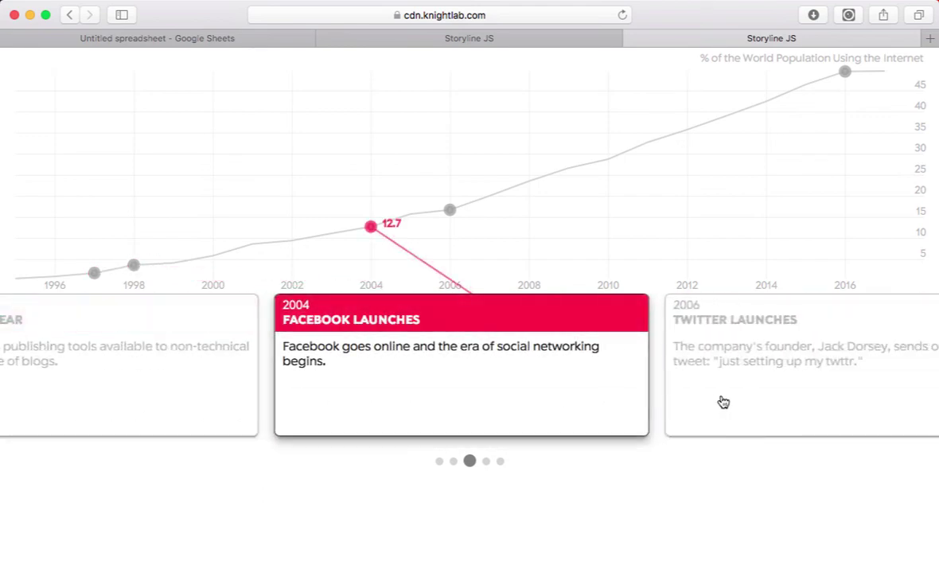
click(723, 399)
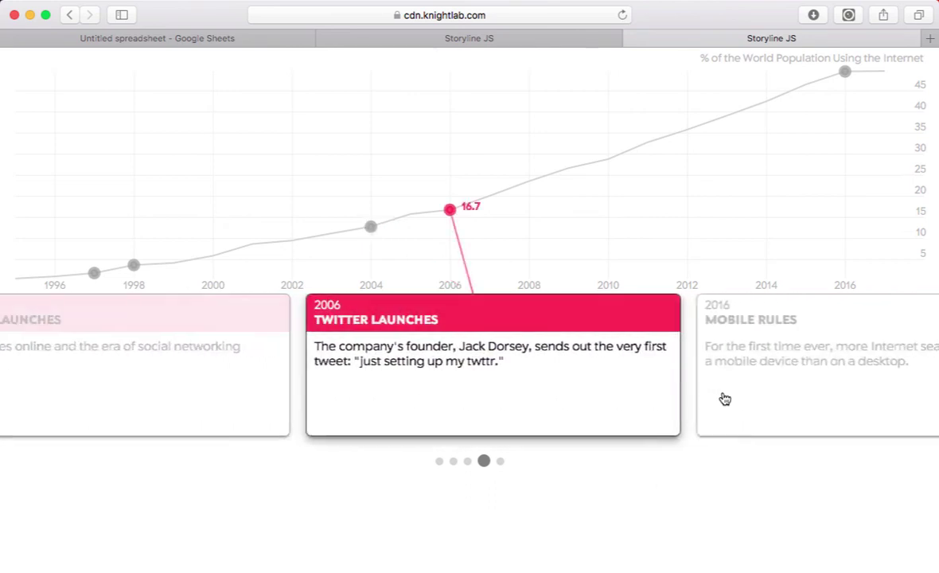
click(724, 398)
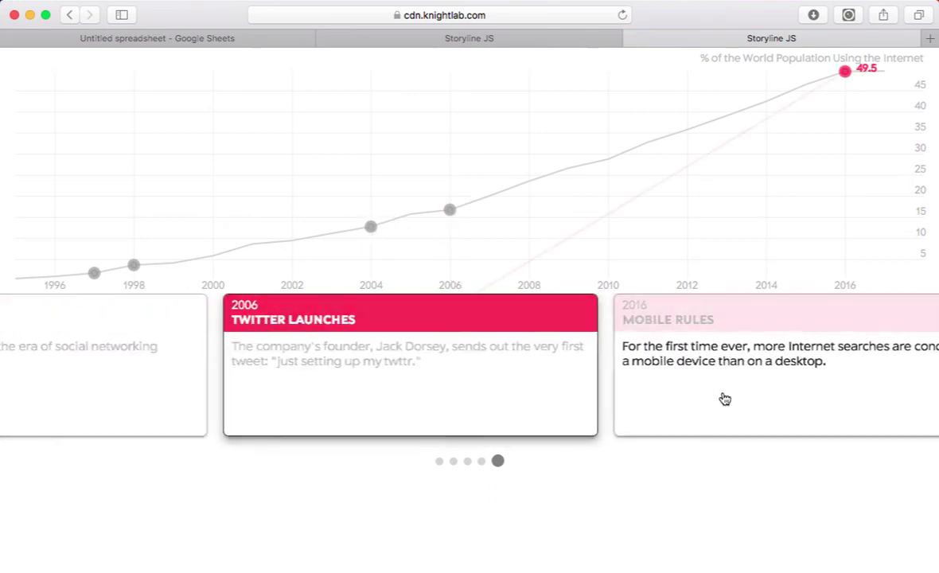
click(541, 43)
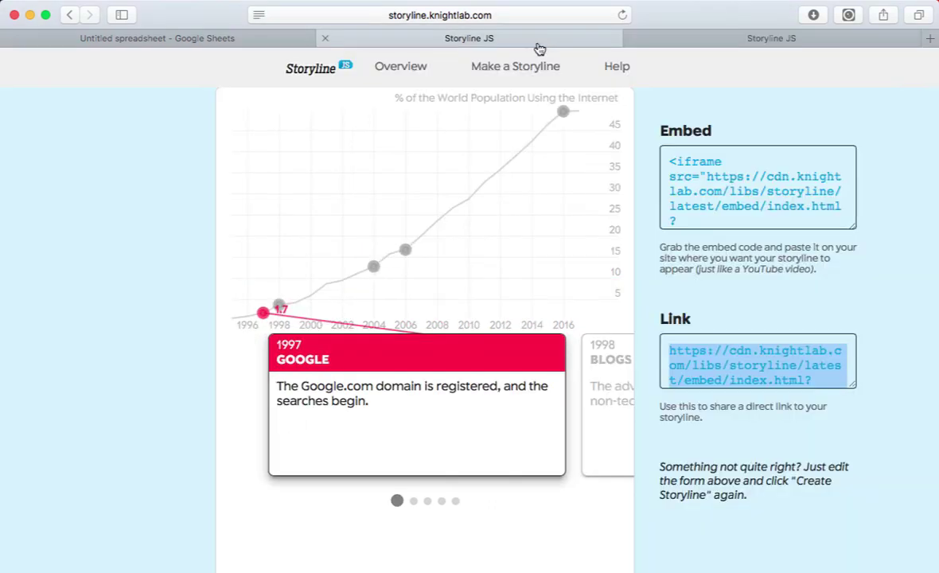
click(717, 202)
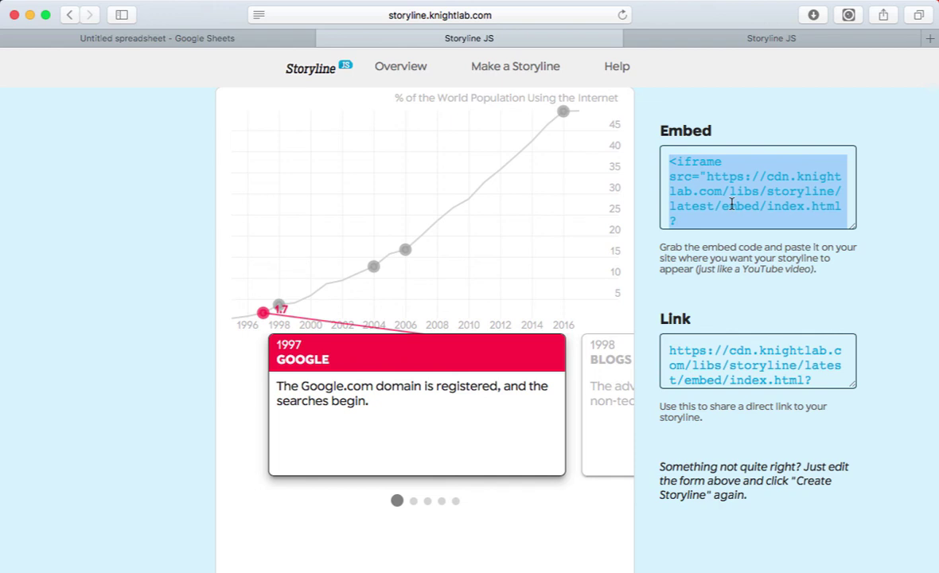
click(798, 313)
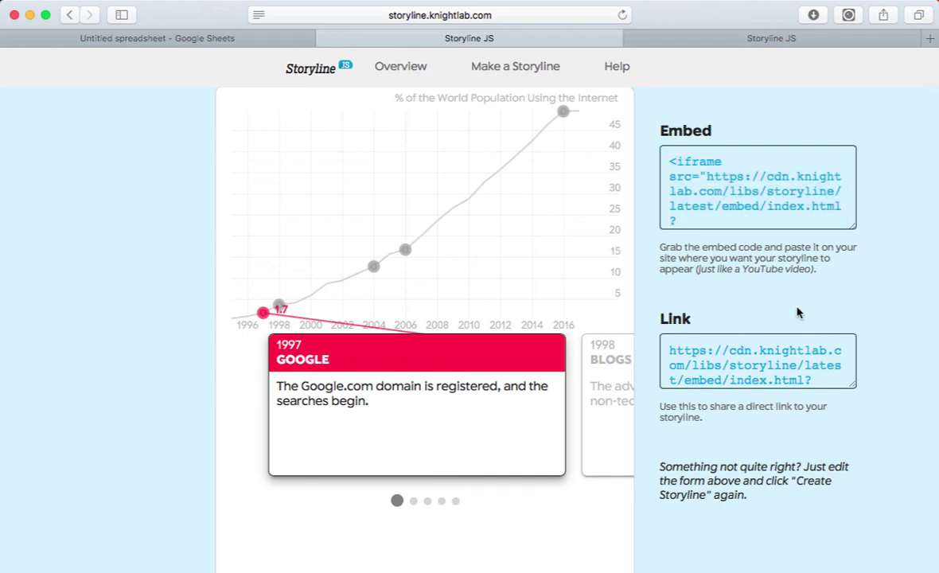
click(769, 351)
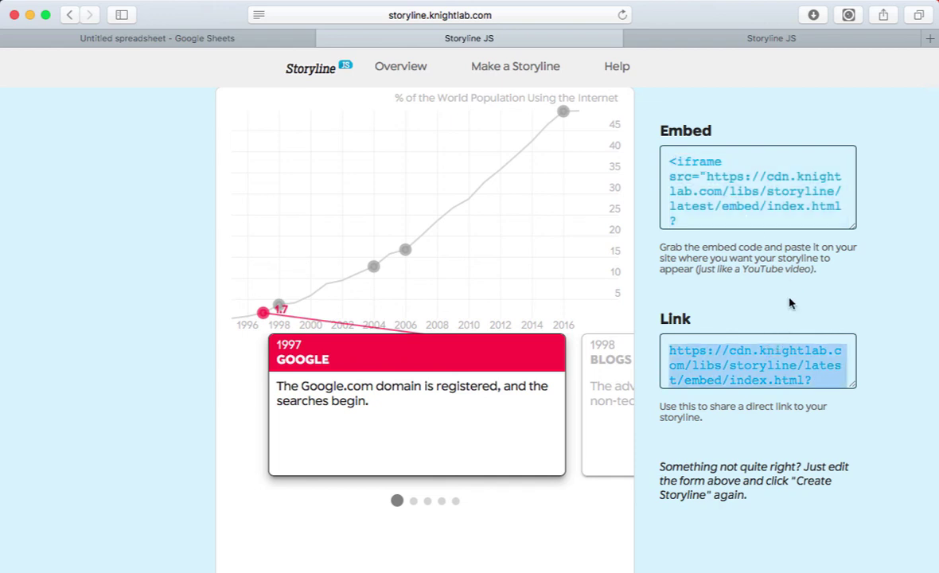